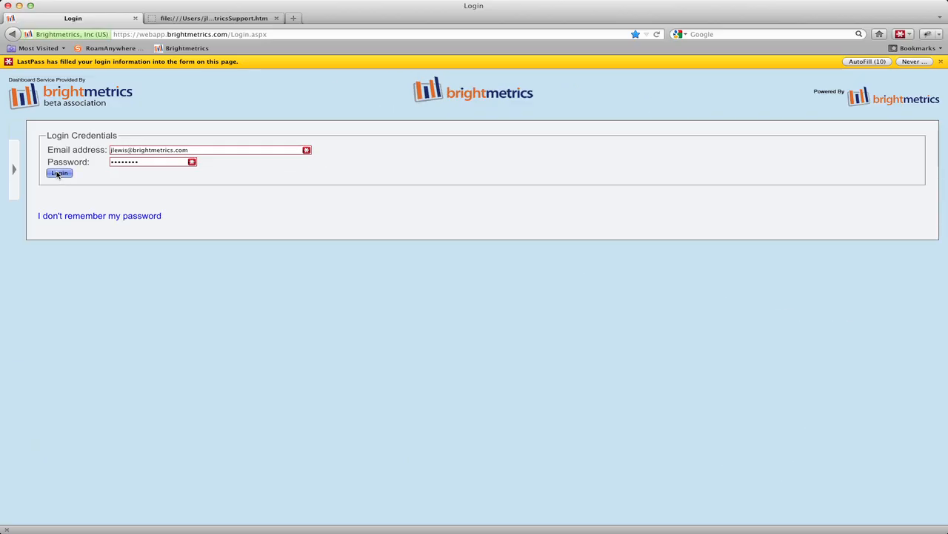
# Step: Log in to Brightmetrics using the pre-filled administrator email and password
pyautogui.click(130, 4)
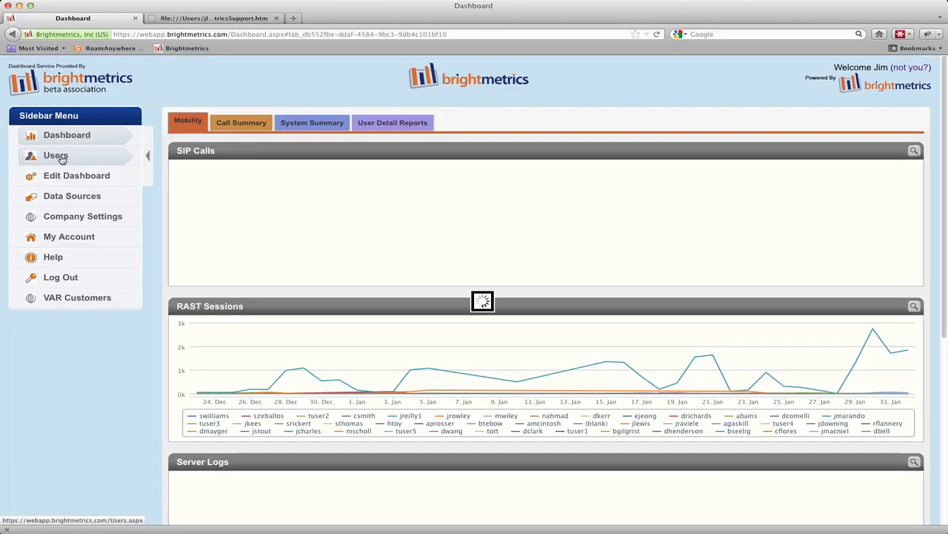
# Step: Go to the Users page and place the cursor in the Add User email field
pyautogui.click(62, 159)
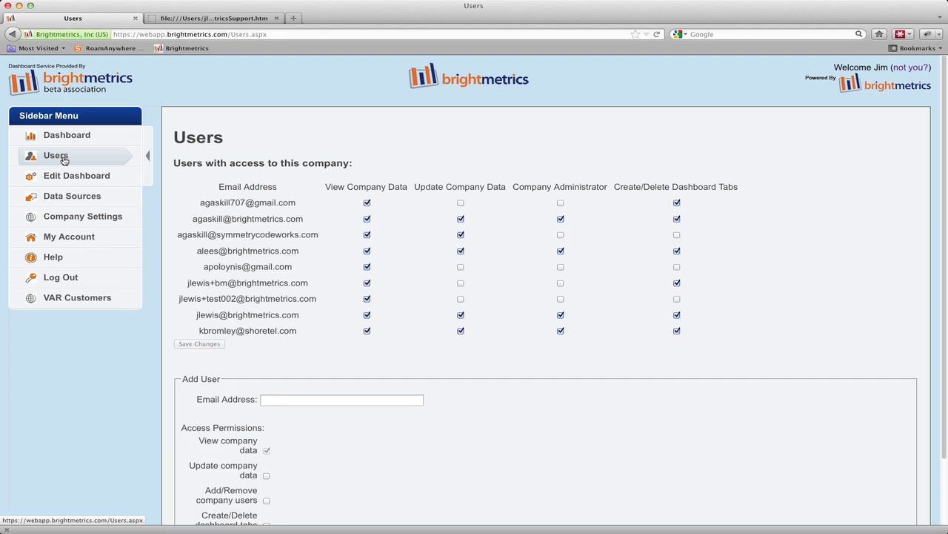
pyautogui.click(272, 398)
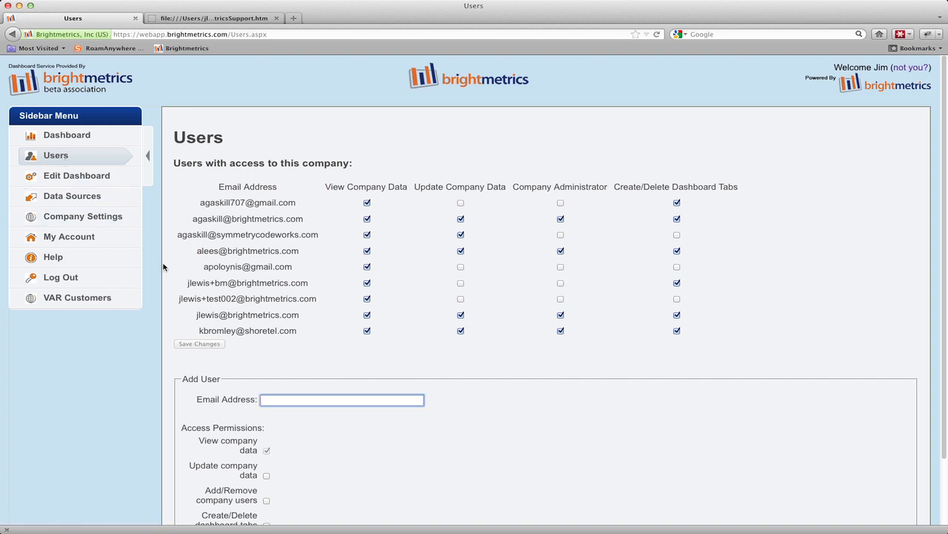
pyautogui.scroll(-3, 220, 312)
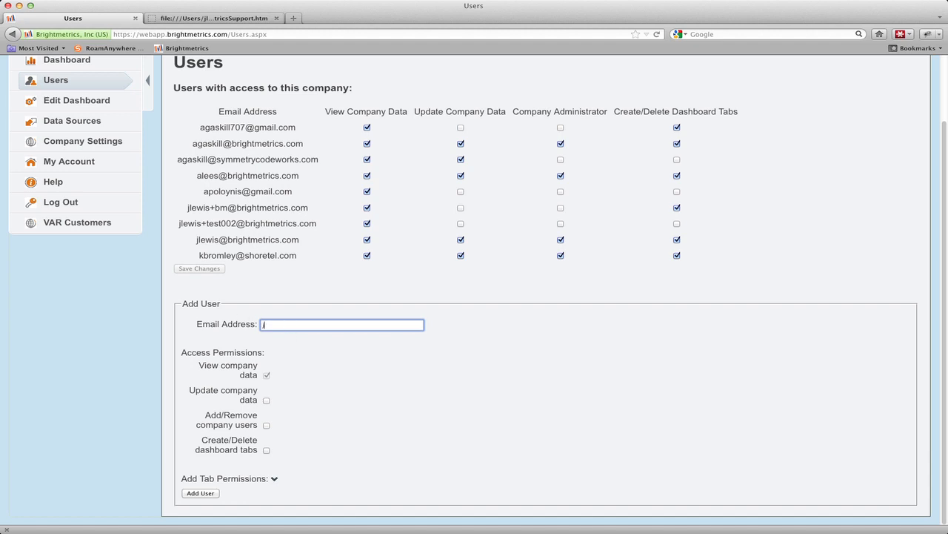
# Step: Enter the test account's e-mail address and expand the Add Tab Permissions options
pyautogui.click(280, 430)
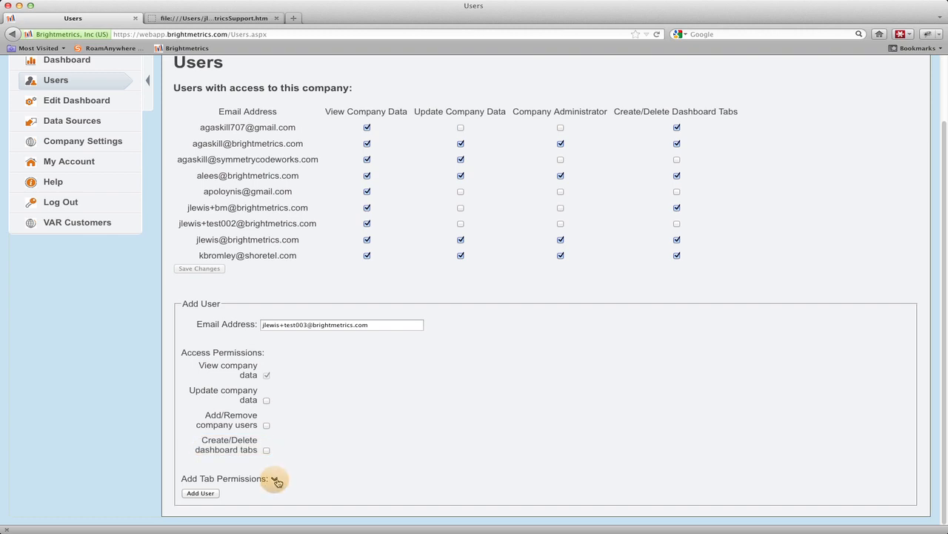
pyautogui.click(275, 479)
# Step: Set tab permissions to View for System Summary and Modify for Call Summary
pyautogui.scroll(-2, 278, 481)
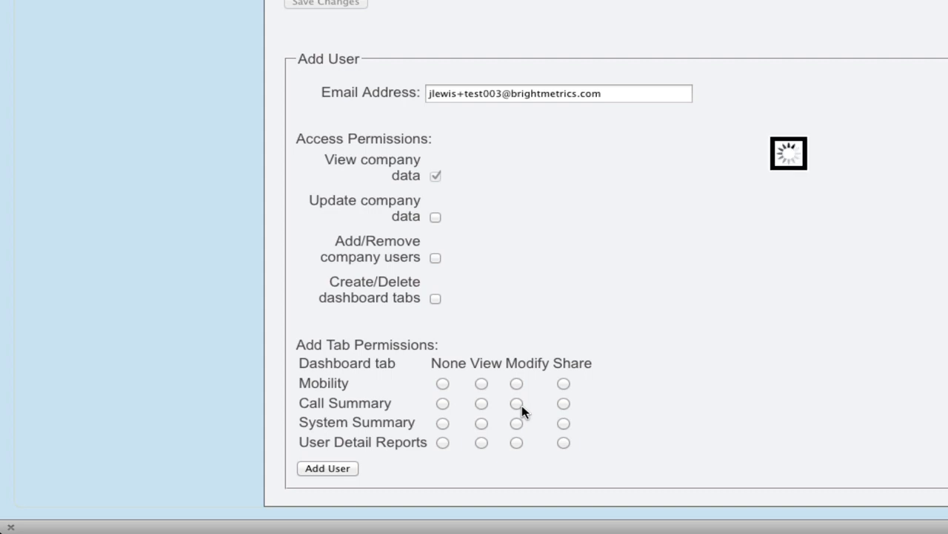
pyautogui.click(482, 423)
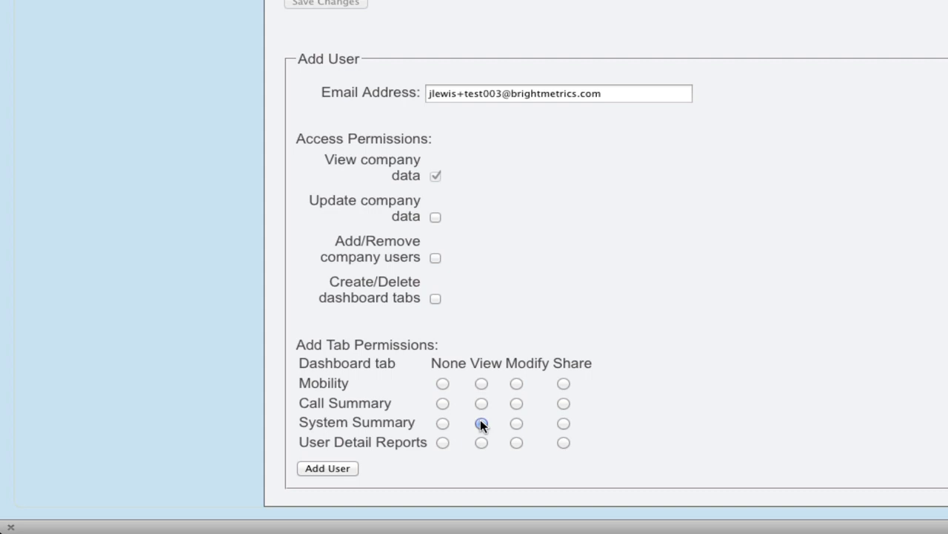
pyautogui.click(516, 403)
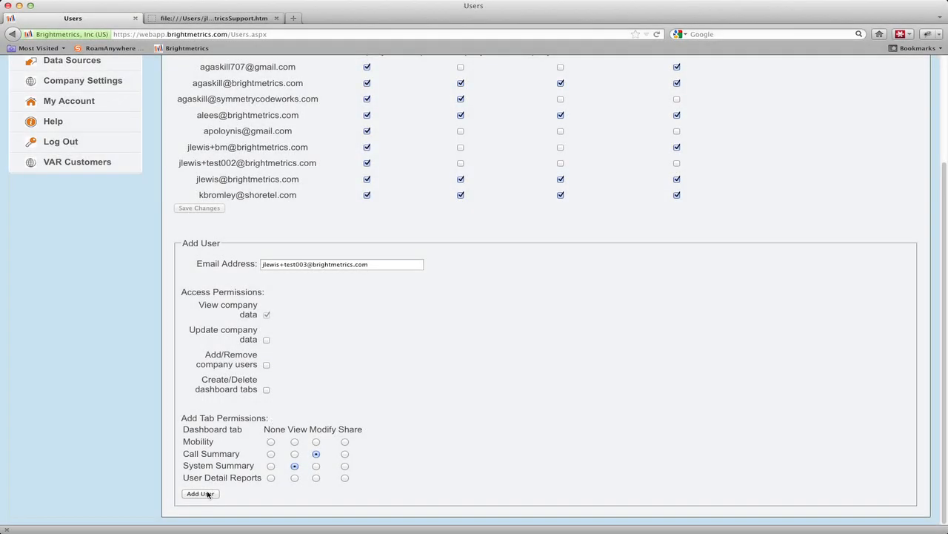
# Step: Add the user with their first and last name, confirm, and select the new address in the list
pyautogui.click(338, 468)
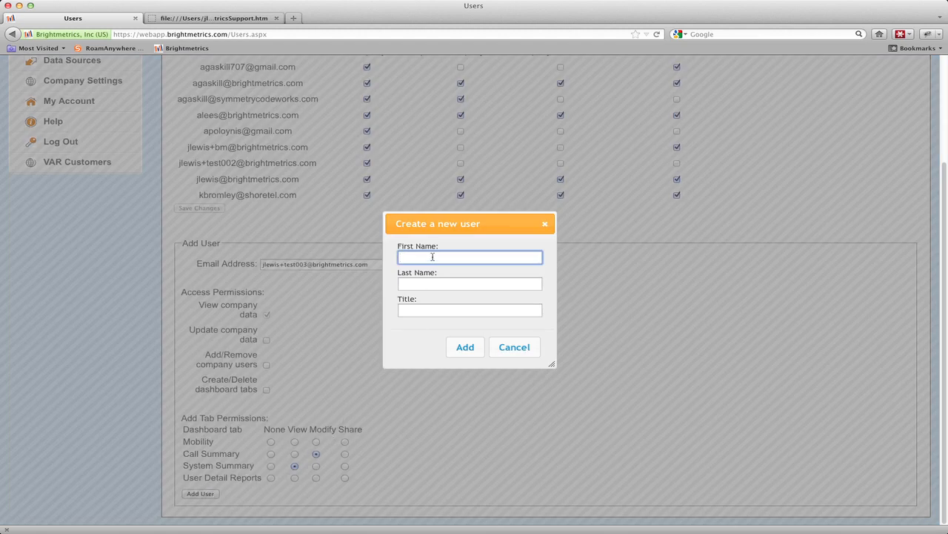
pyautogui.click(433, 257)
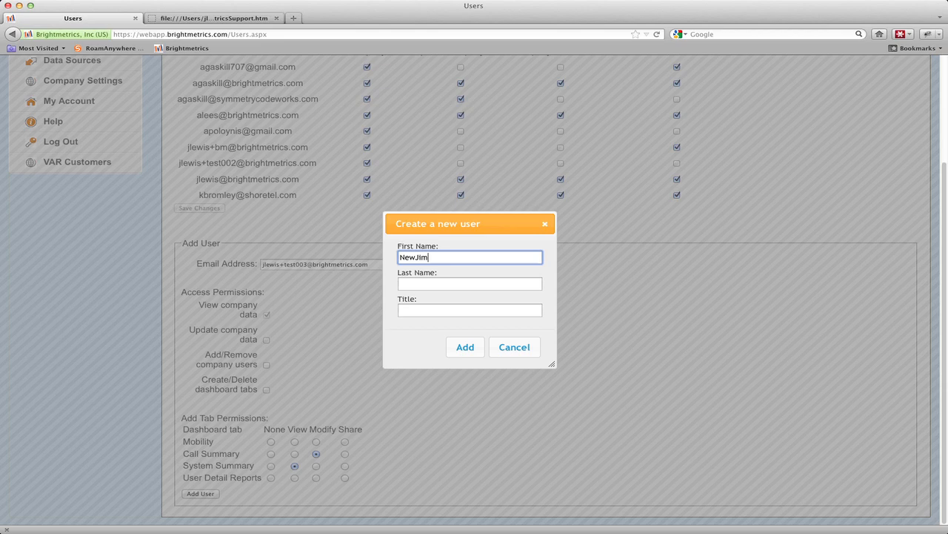
pyautogui.press('Tab')
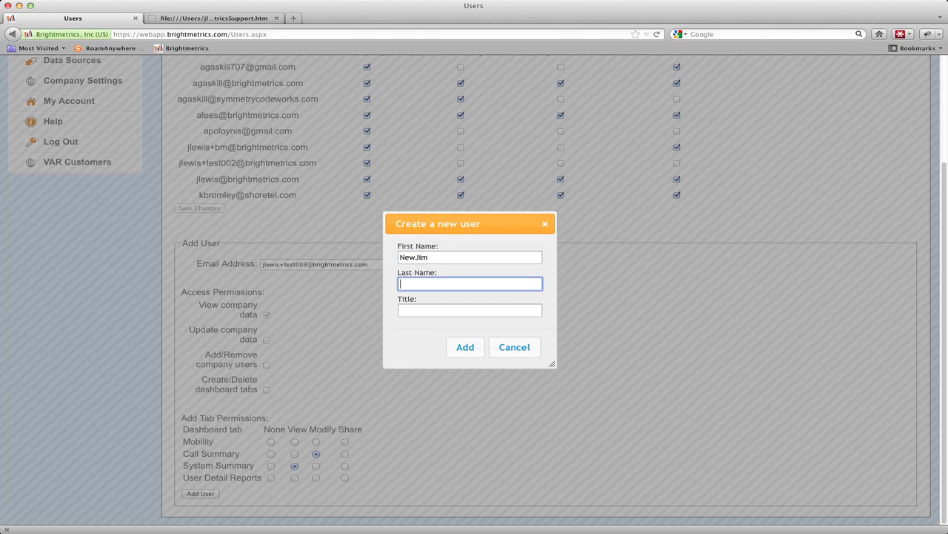
pyautogui.click(469, 346)
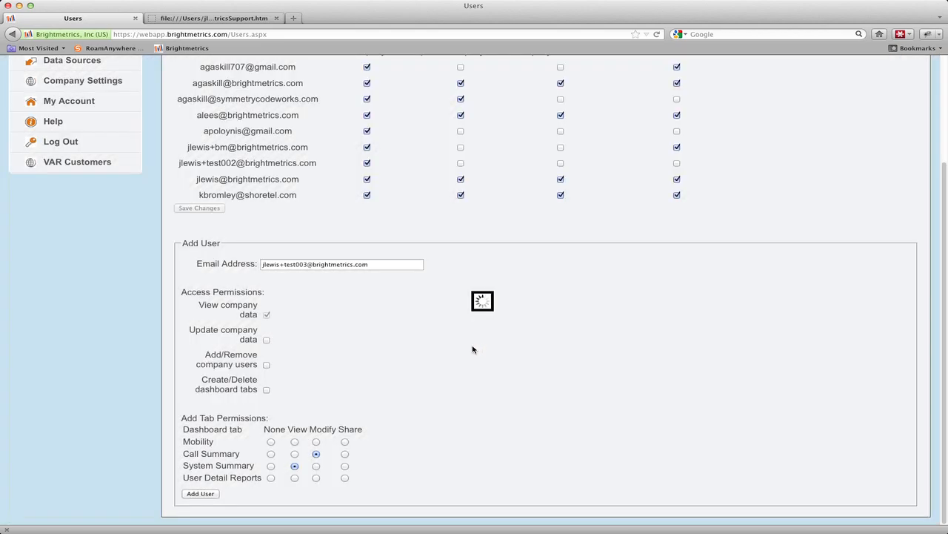
pyautogui.click(509, 249)
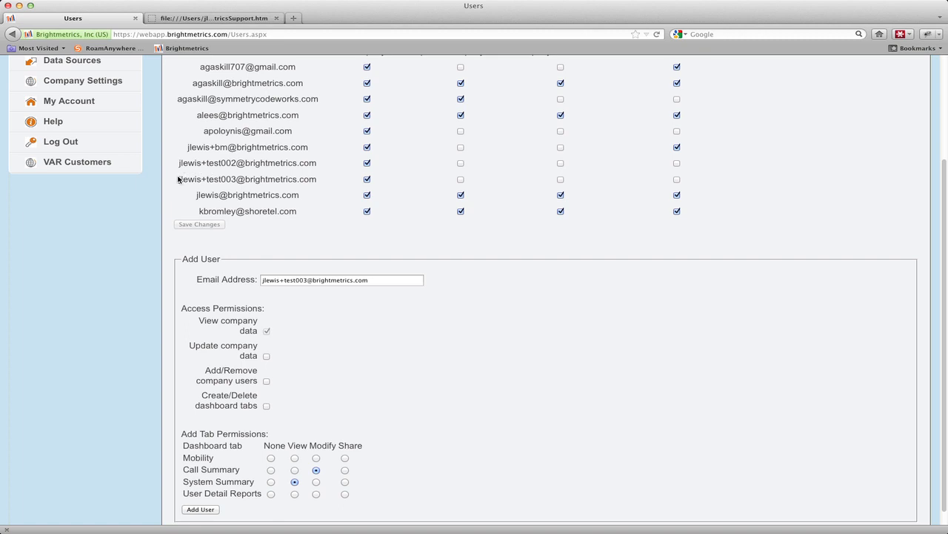
pyautogui.moveTo(179, 178); pyautogui.dragTo(317, 180)
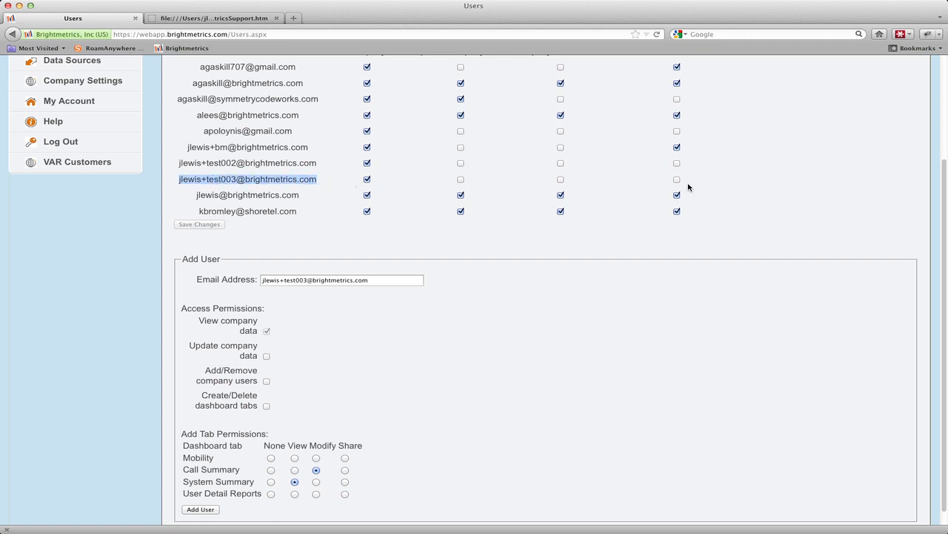
# Step: Copy the password from the Account Created email and close the Mailplane window
pyautogui.scroll(2, 688, 187)
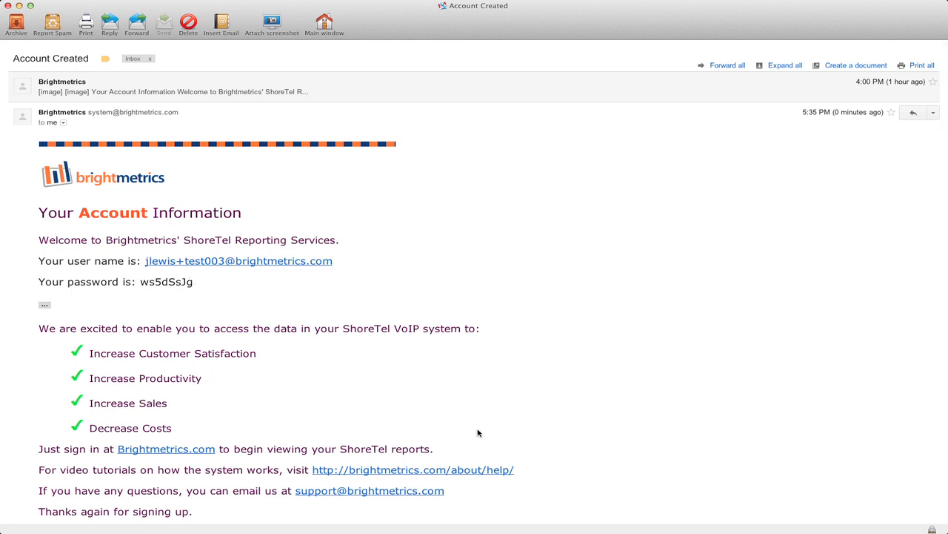
pyautogui.scroll(-1, 478, 432)
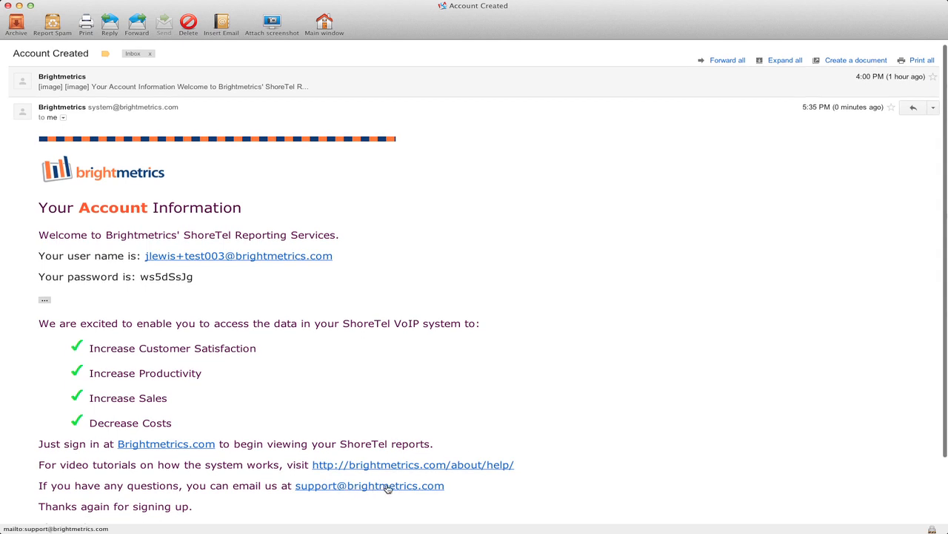
pyautogui.doubleClick(166, 276)
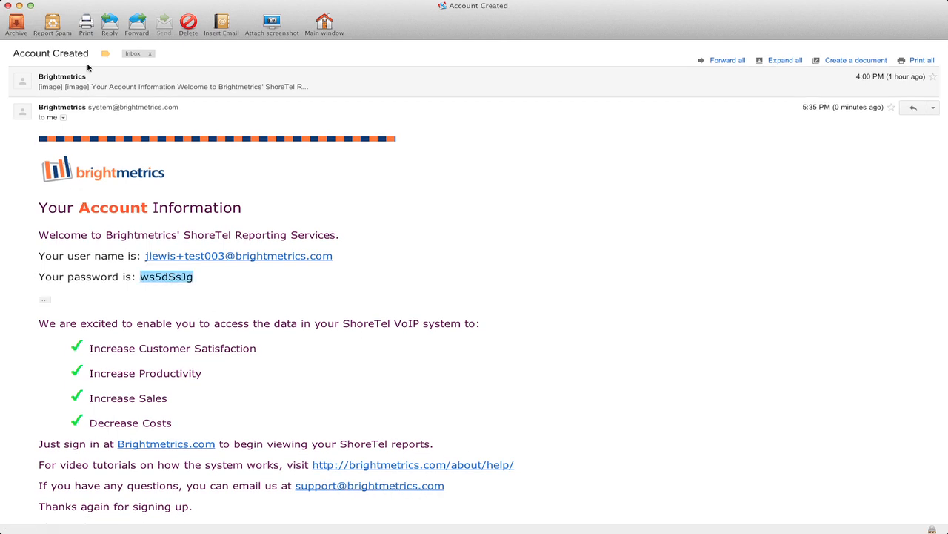
pyautogui.click(9, 5)
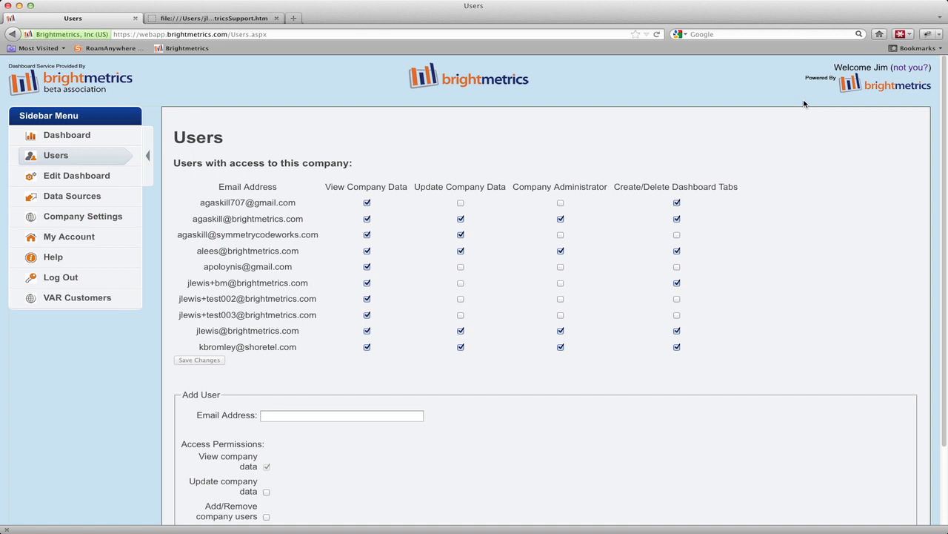
# Step: Log out and log back in with the test account's e-mail and the copied password
pyautogui.click(912, 67)
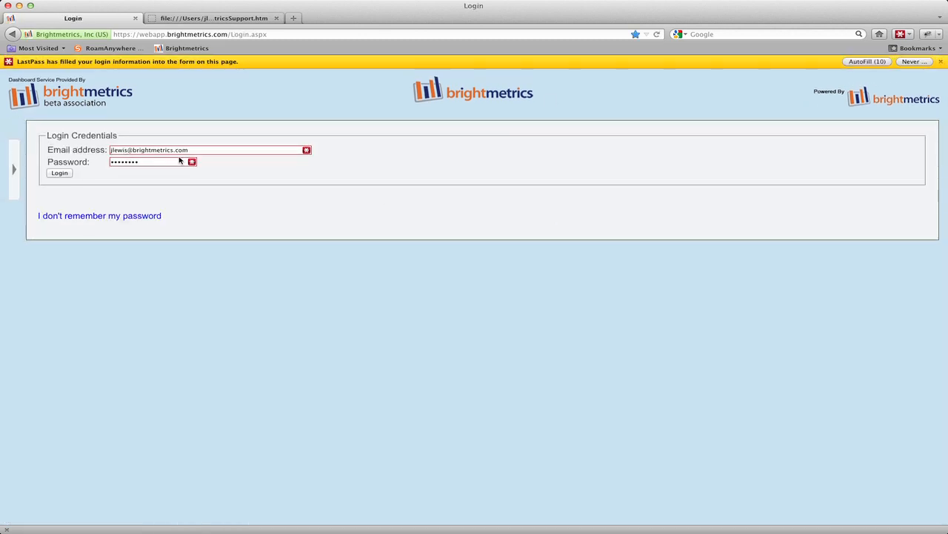
pyautogui.tripleClick(177, 151)
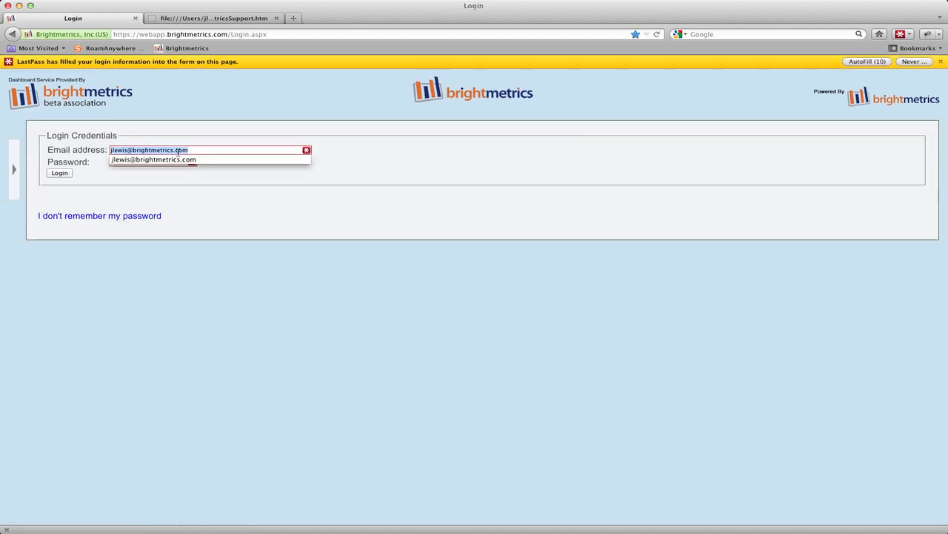
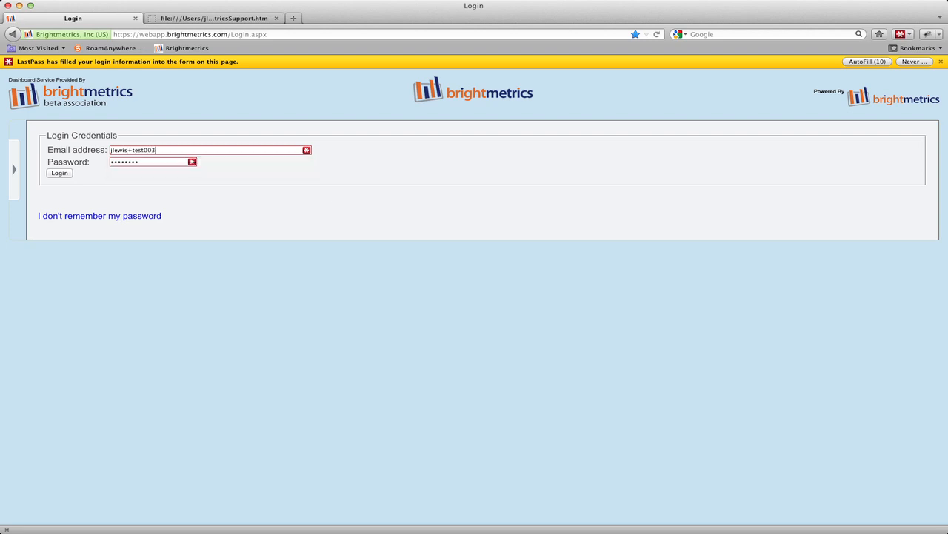
pyautogui.press('Tab')
pyautogui.press('Right')
pyautogui.click(59, 173)
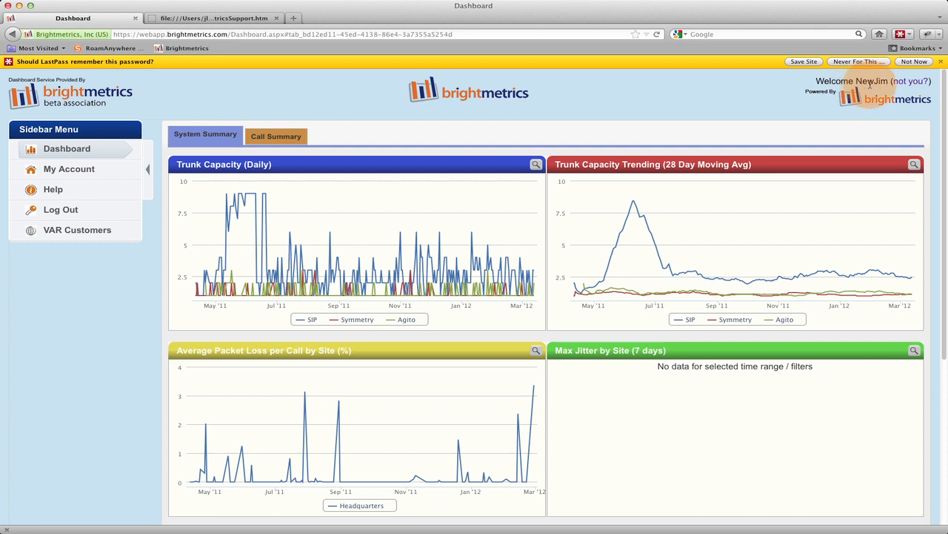
# Step: Open Call Types (30 Days) details from Call Summary and pivot Call Type into columns
pyautogui.click(276, 136)
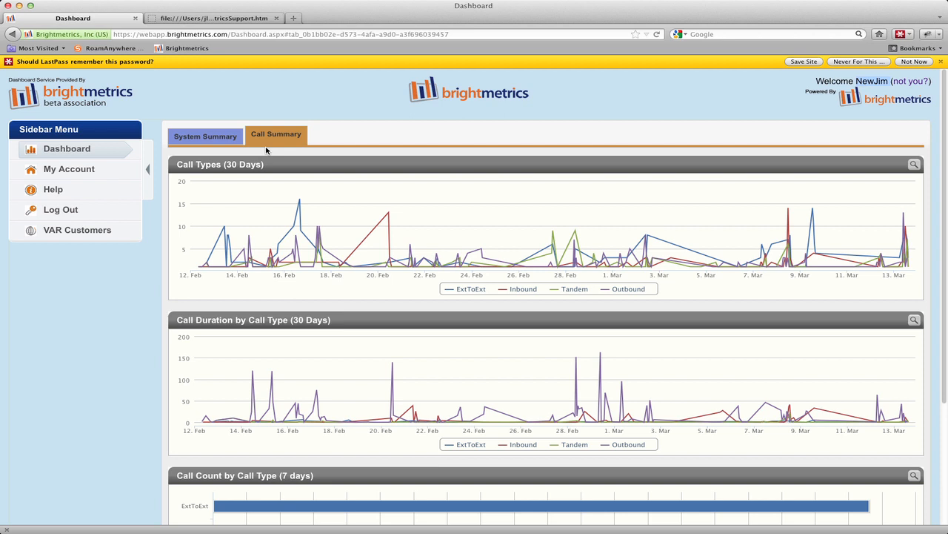
pyautogui.click(913, 164)
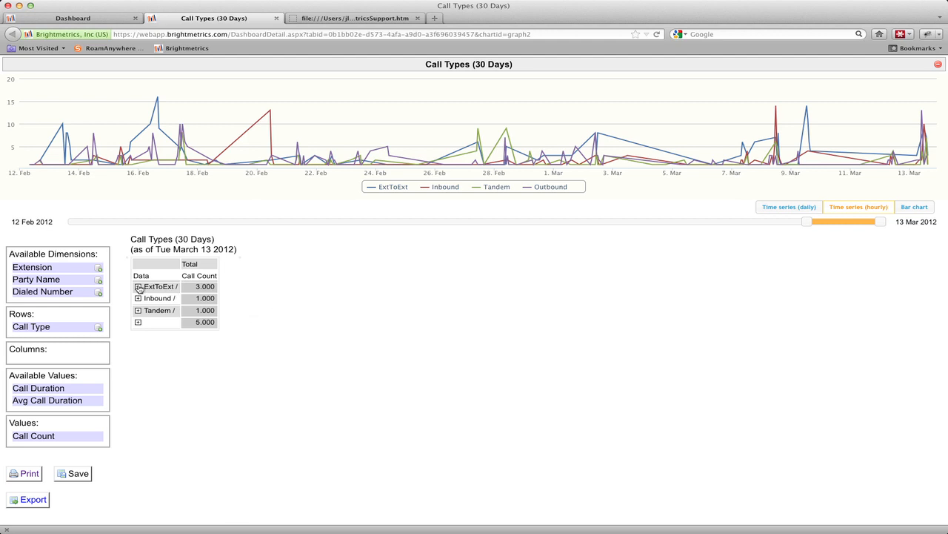
pyautogui.moveTo(45, 322); pyautogui.dragTo(37, 353)
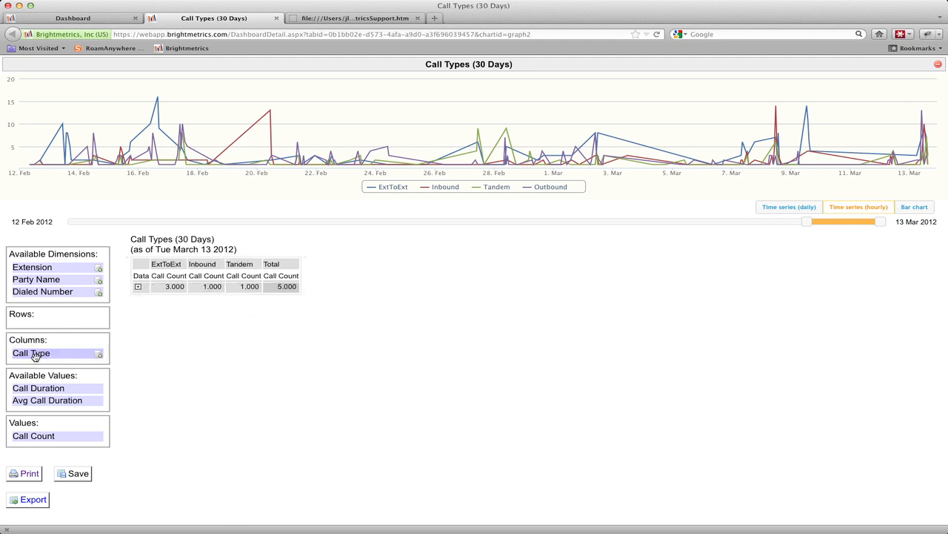
# Step: Add Party Name to the rows, save the layout as default, and close the detail view
pyautogui.moveTo(74, 279); pyautogui.dragTo(71, 316)
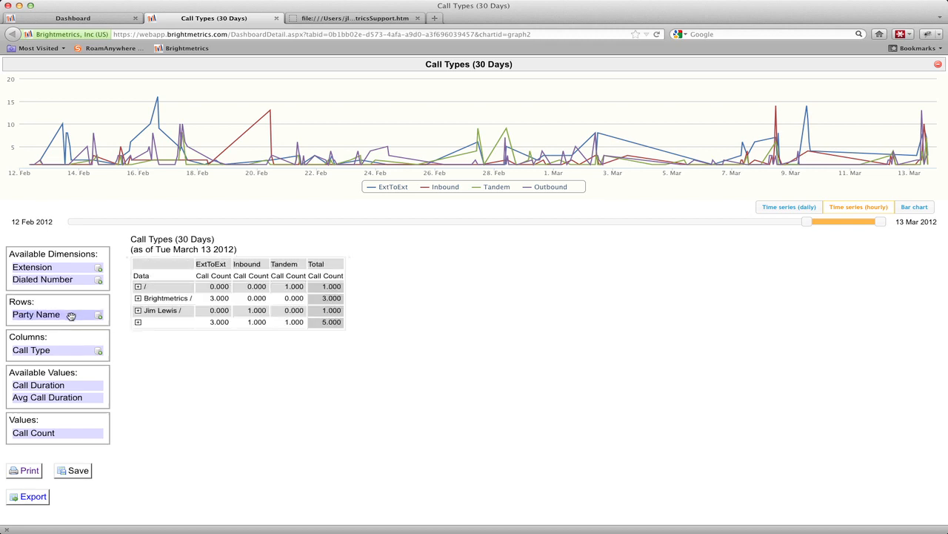
pyautogui.click(77, 471)
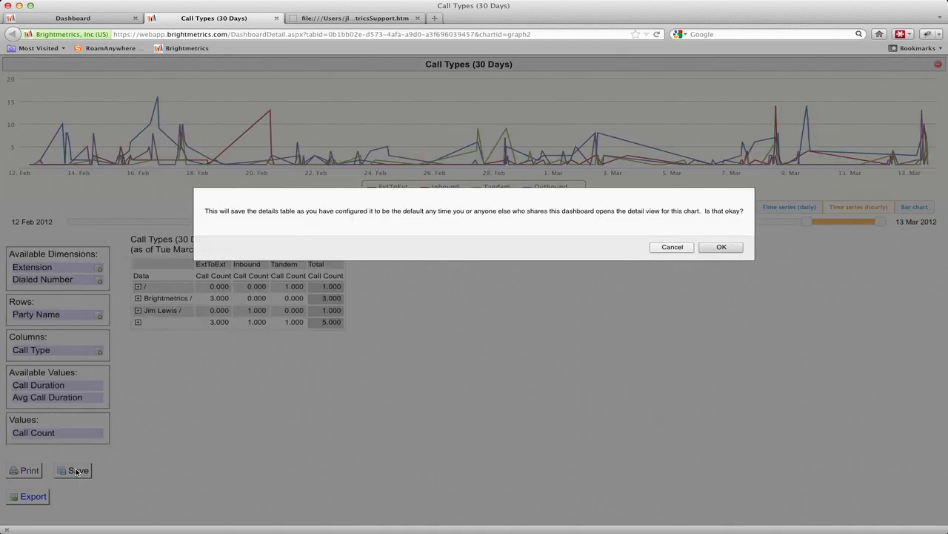
pyautogui.click(717, 247)
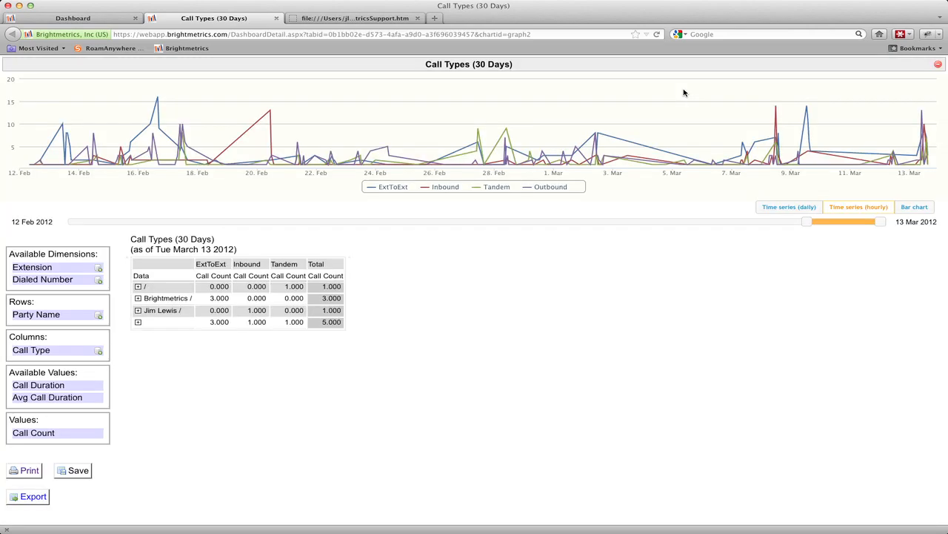
pyautogui.click(938, 64)
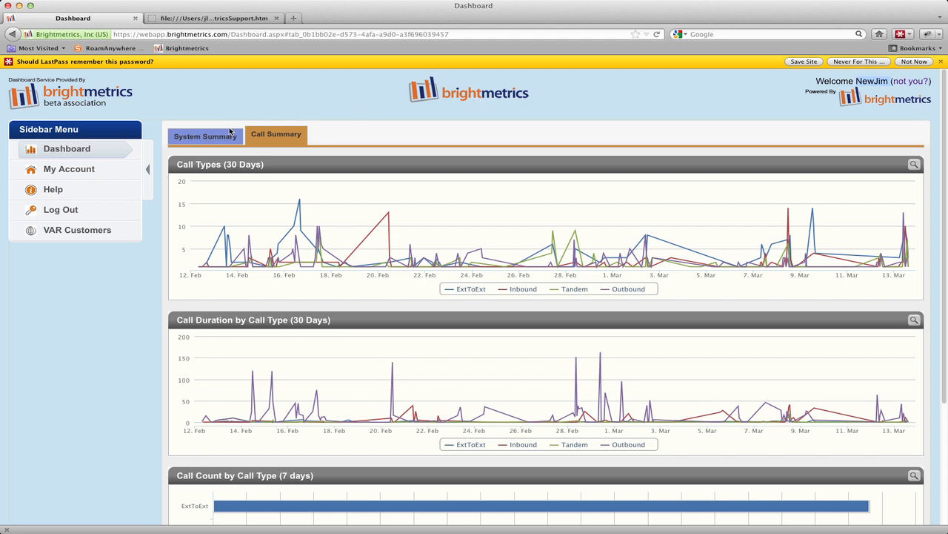
# Step: Show Trunk Capacity details with Trunk Group as columns over the full date range, then close
pyautogui.click(206, 136)
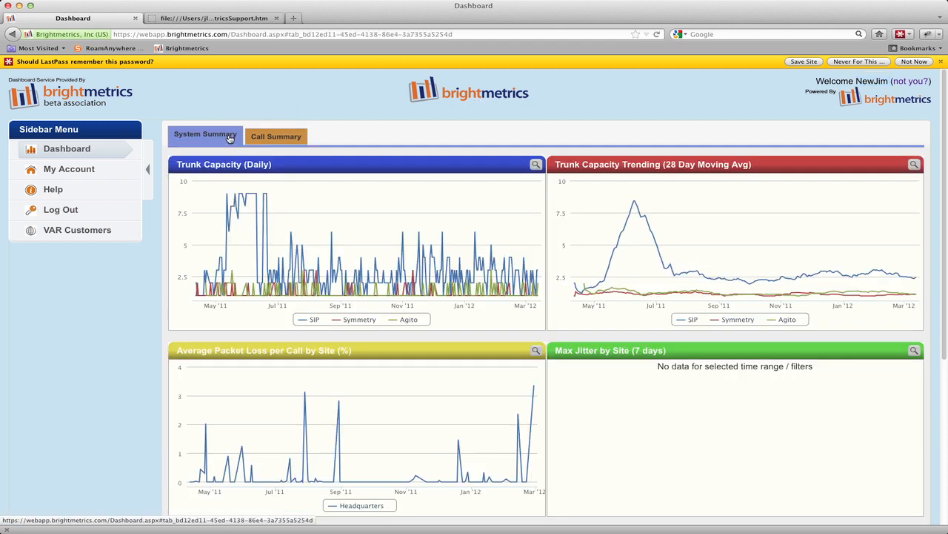
pyautogui.click(538, 167)
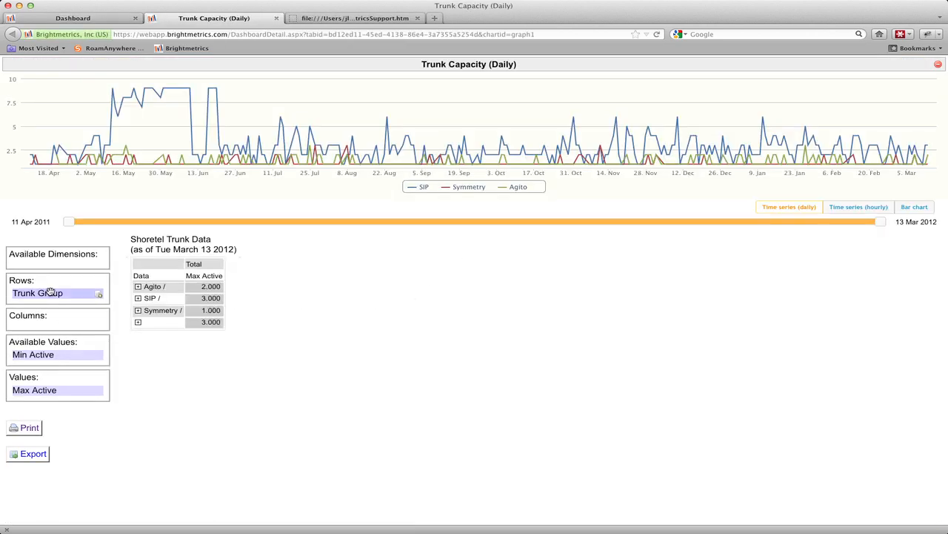
pyautogui.moveTo(59, 294); pyautogui.dragTo(49, 321)
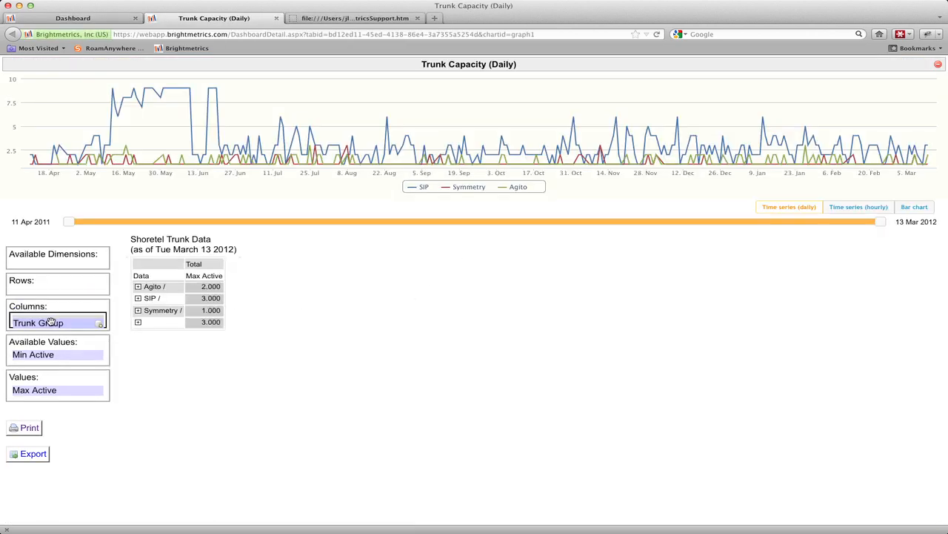
pyautogui.click(68, 223)
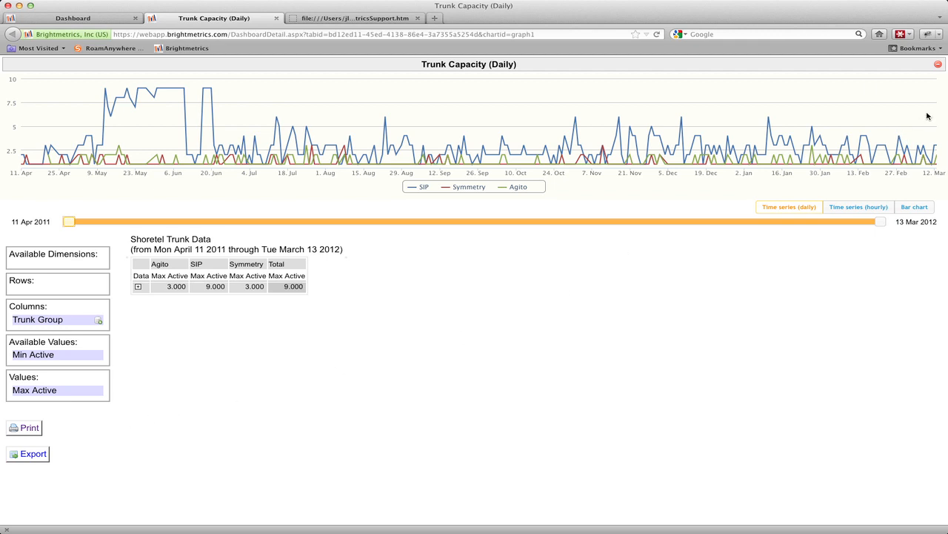
pyautogui.click(938, 67)
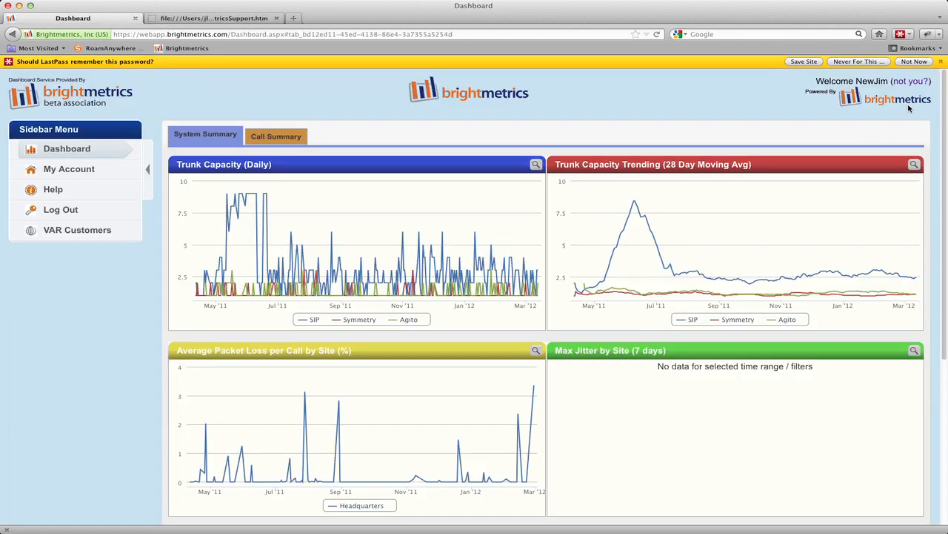
# Step: Log out of the limited test account and sign back in with the administrator's saved credentials
pyautogui.click(907, 84)
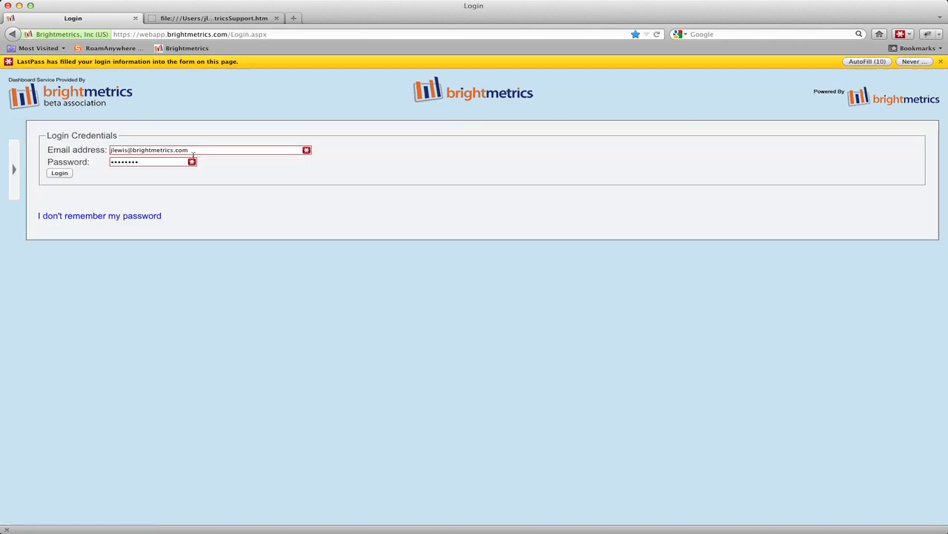
pyautogui.click(56, 173)
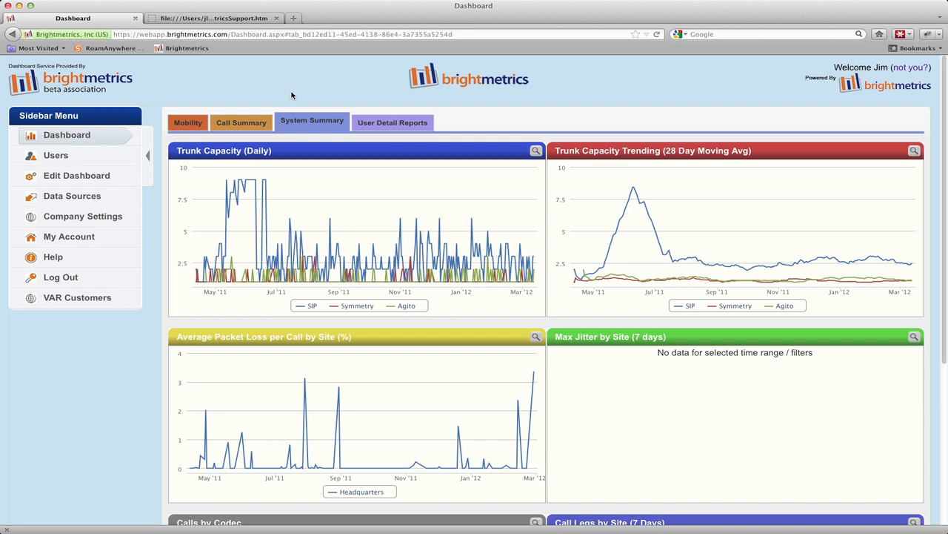
# Step: In edit mode, view the User Detail Reports tab permissions and cancel without changes
pyautogui.click(68, 178)
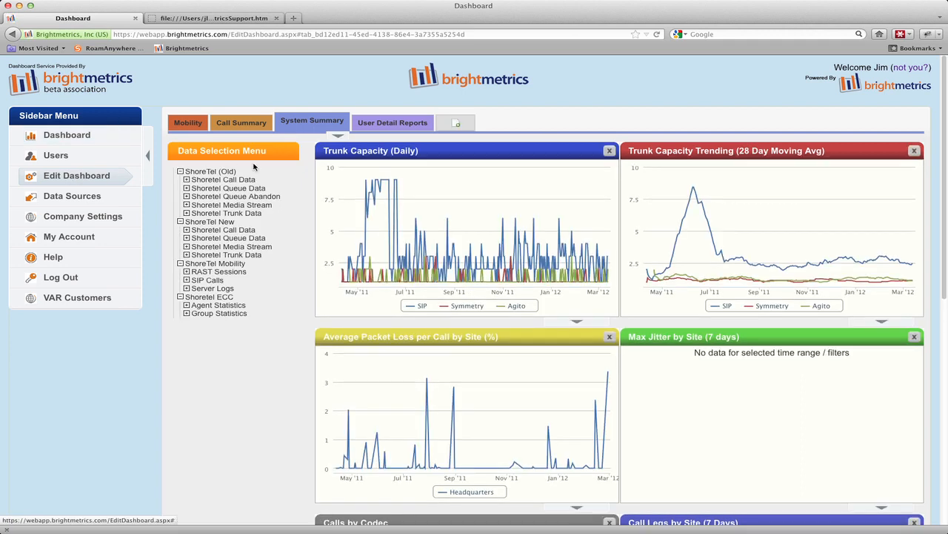
pyautogui.click(383, 124)
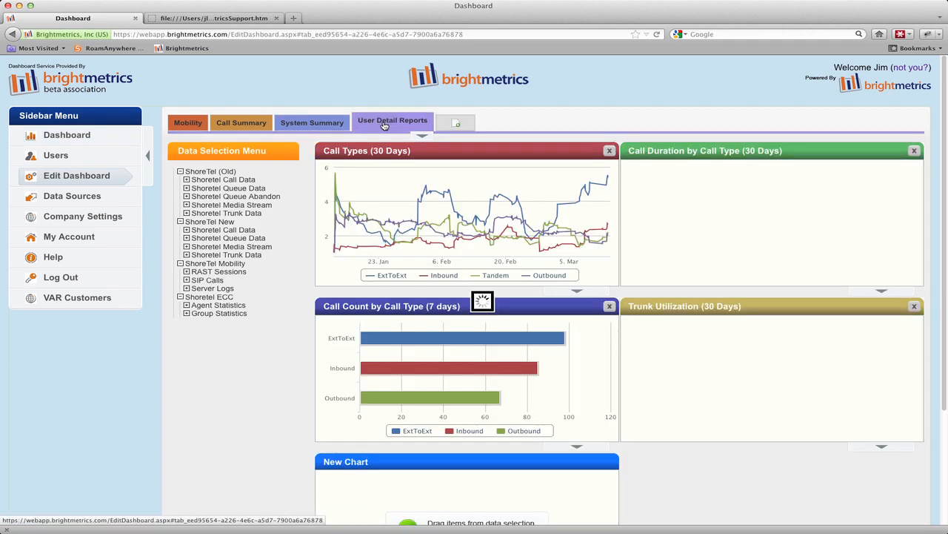
pyautogui.click(425, 137)
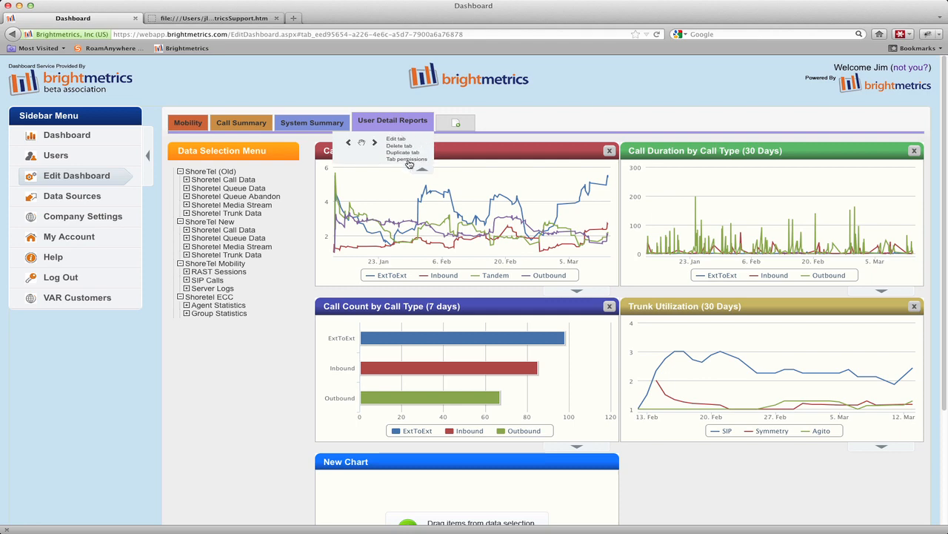
pyautogui.click(408, 160)
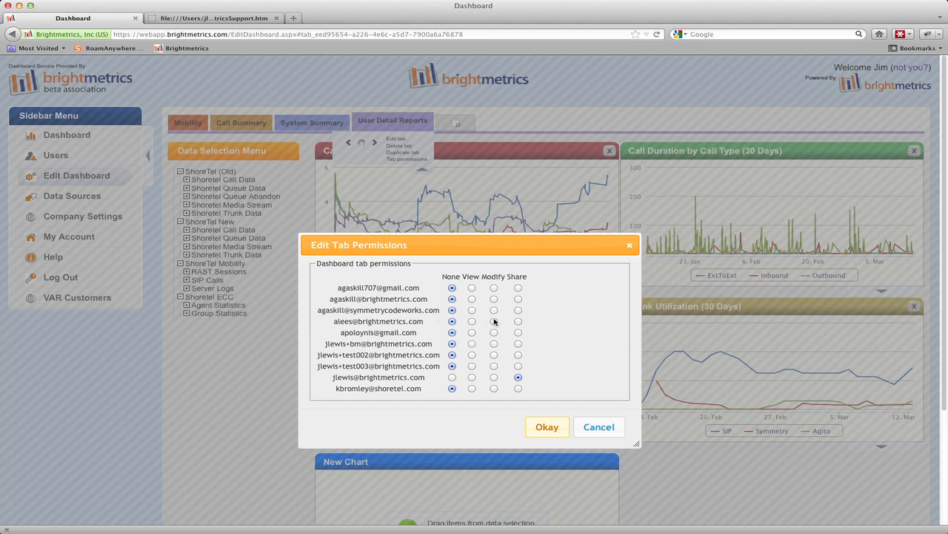
pyautogui.click(605, 427)
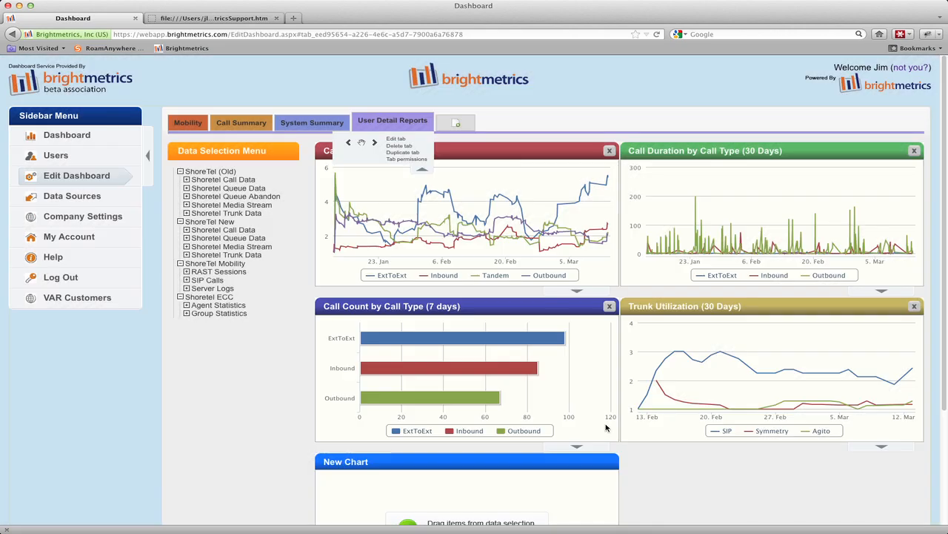
pyautogui.click(423, 175)
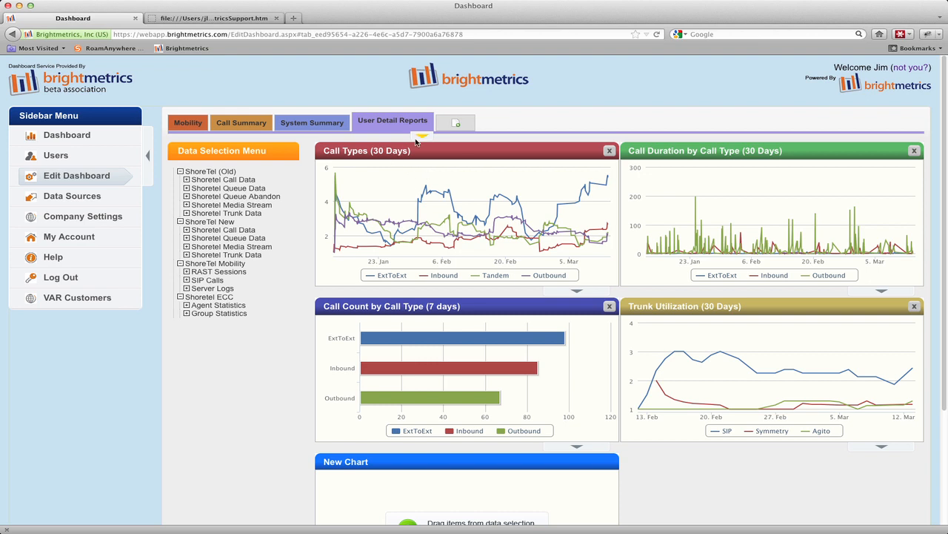
pyautogui.click(454, 124)
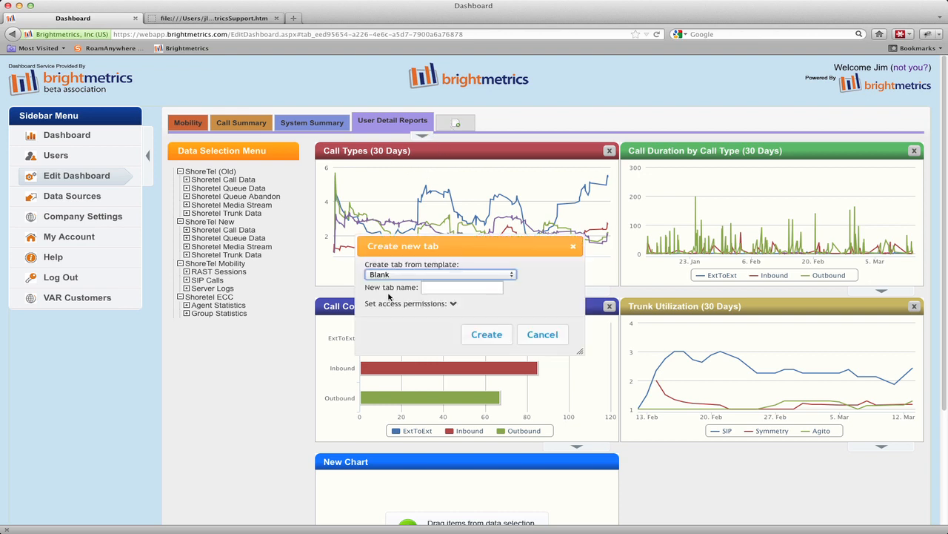
pyautogui.click(454, 304)
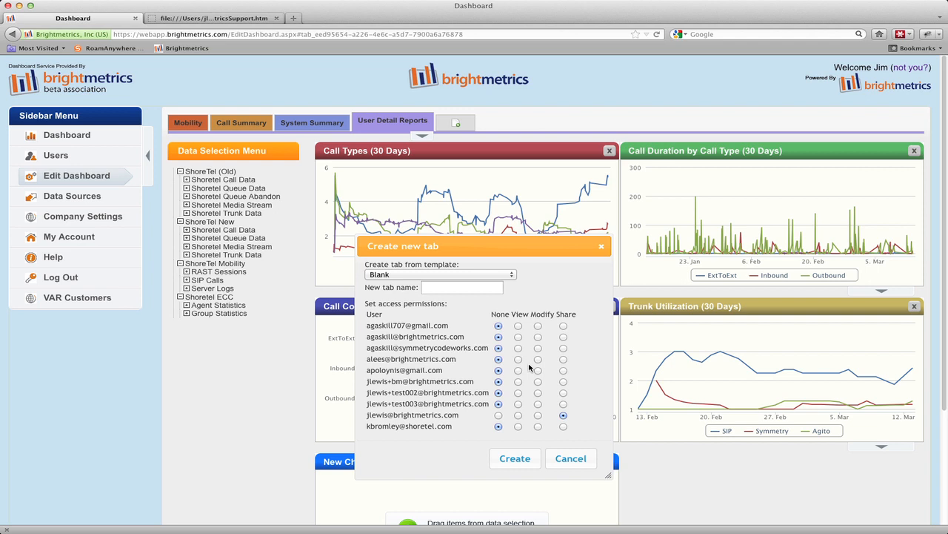
pyautogui.click(569, 459)
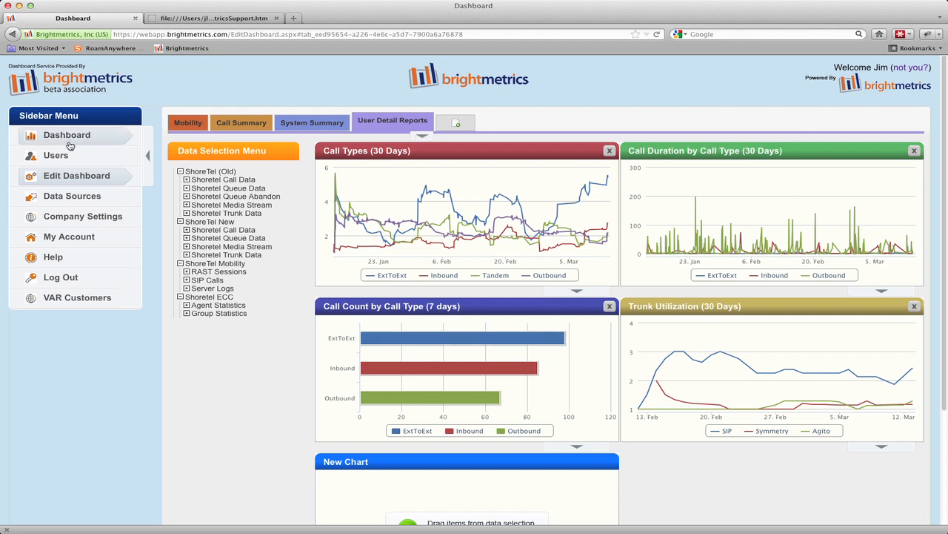
# Step: Uncheck View Company Data for the new test user, reload the Users list, then show BrightmetricsSupport.htm
pyautogui.click(42, 156)
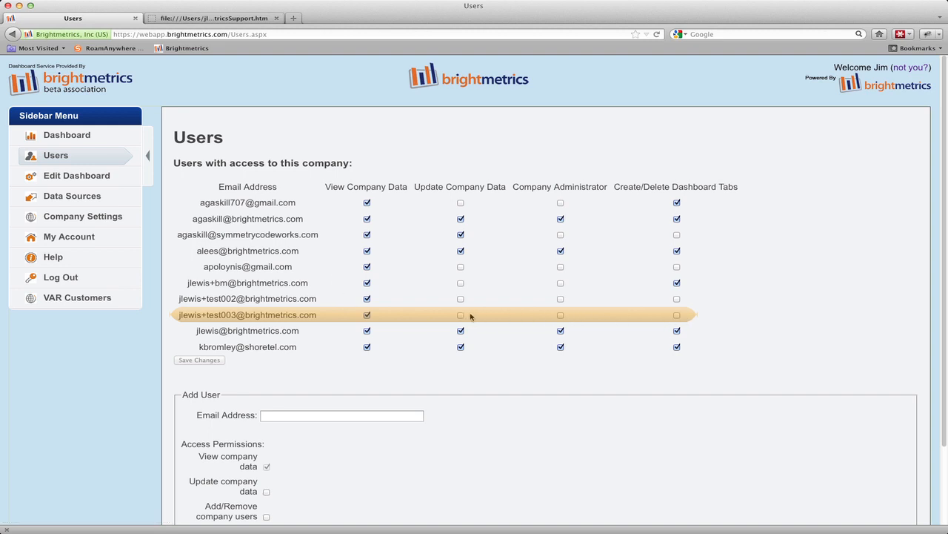
pyautogui.click(367, 315)
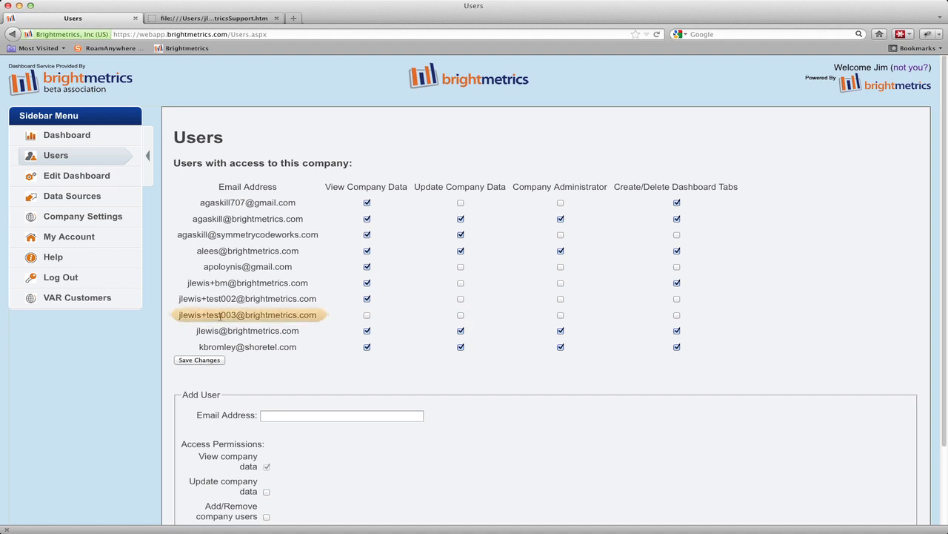
pyautogui.moveTo(180, 315); pyautogui.dragTo(310, 315)
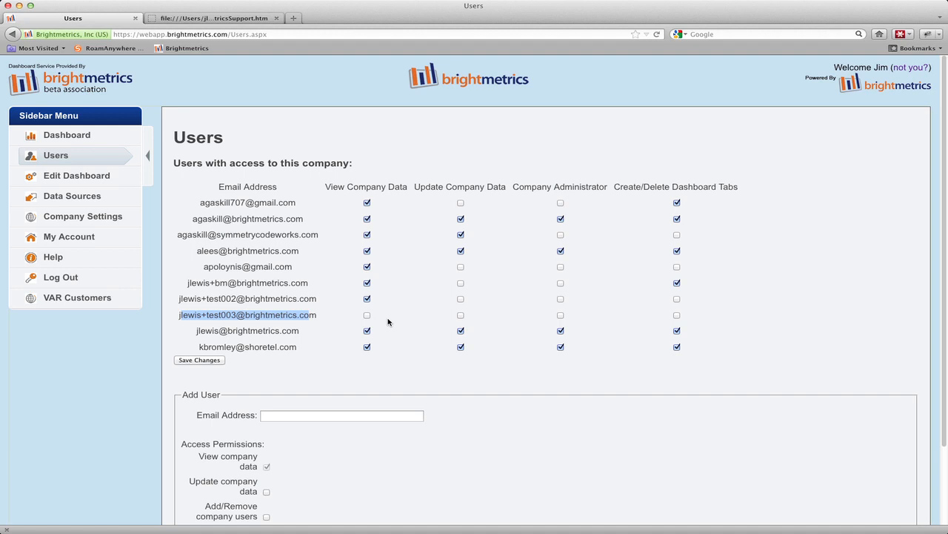
pyautogui.click(656, 35)
pyautogui.click(266, 18)
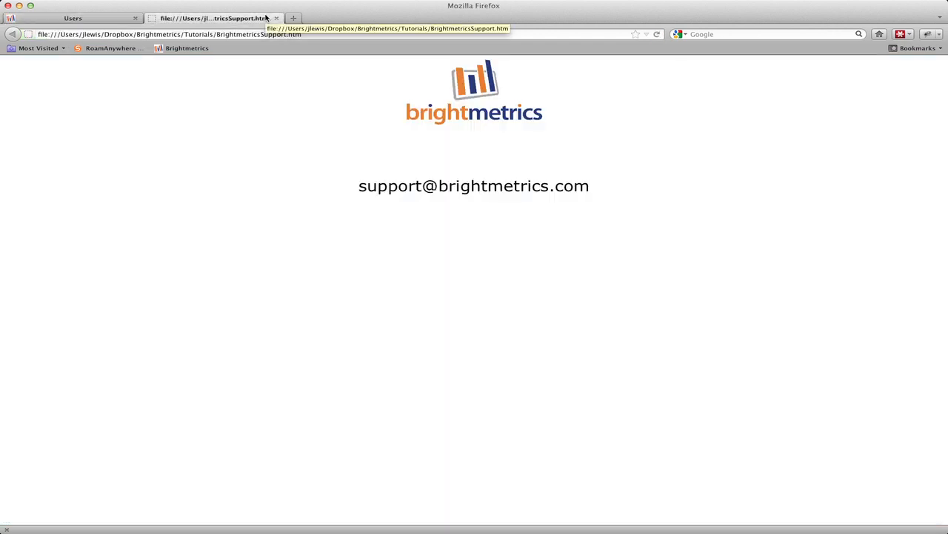